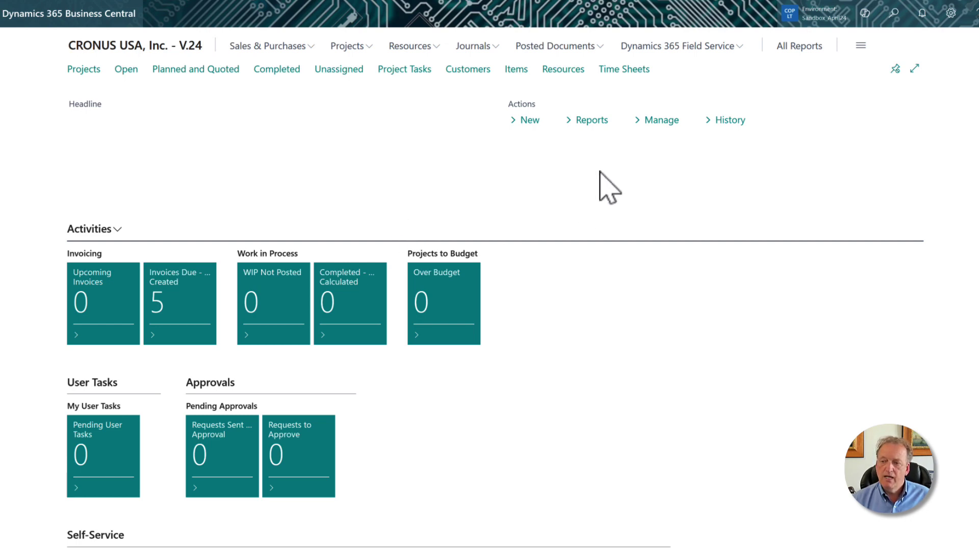
From the Role Center, open the Time Sheets list showing ASMBLY's weekly sheets TS00001–TS00004
{"action": "left_click", "coordinate": [619, 71]}
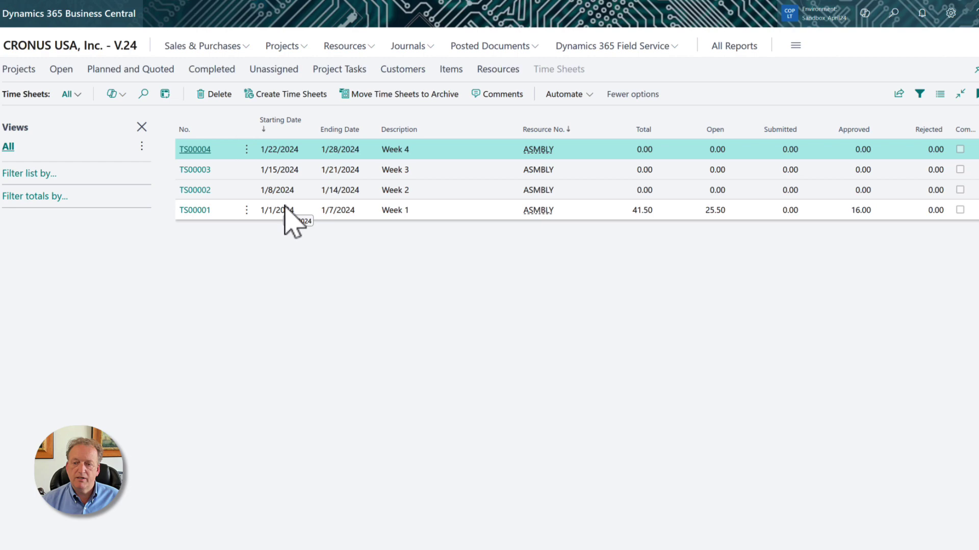
Open time sheet TS00001 for Week 1, showing its REG, OVR and Holiday lines
{"action": "left_click", "coordinate": [206, 213]}
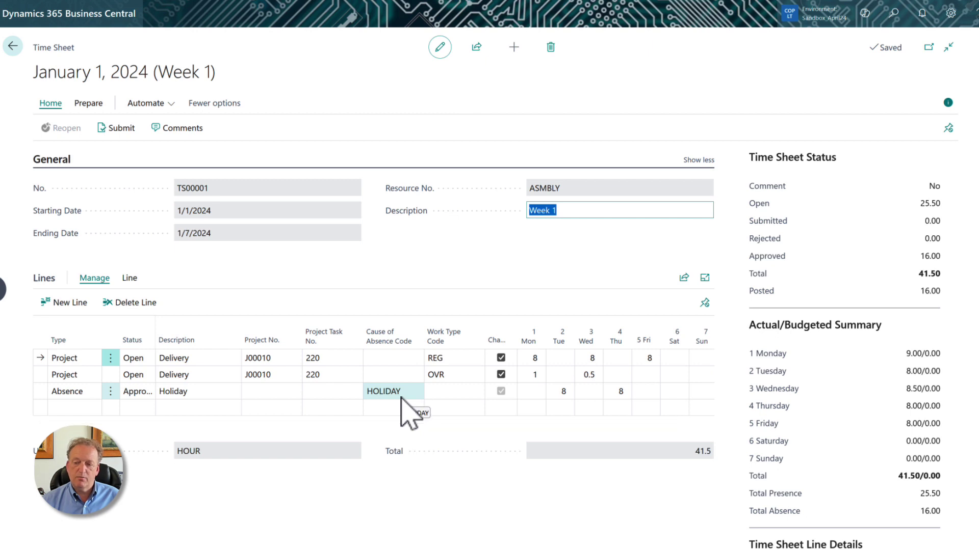
Add an Absence line with cause SICK and 1 hour on Friday, raising the total to 42.5 hours
{"action": "left_click", "coordinate": [82, 408]}
{"action": "type", "text": "a"}
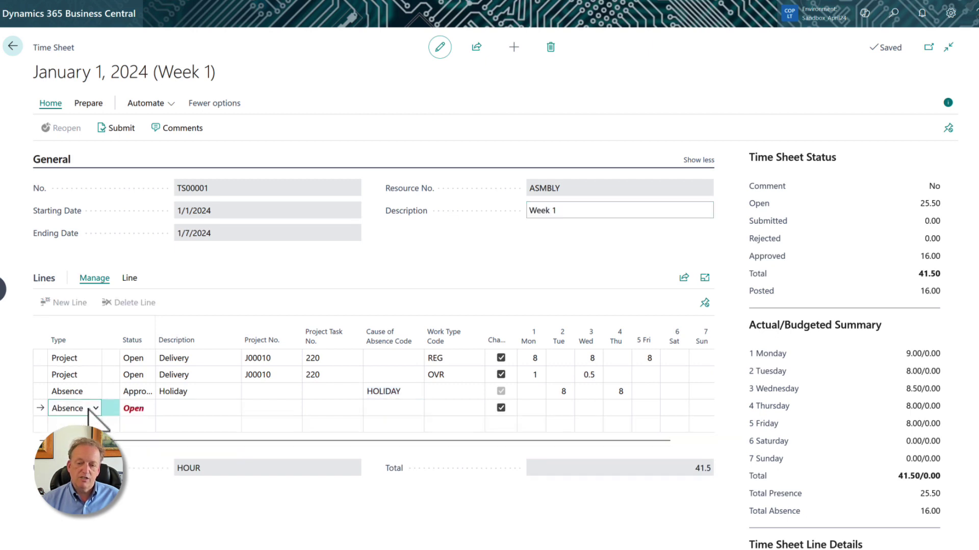
{"action": "left_click", "coordinate": [412, 410]}
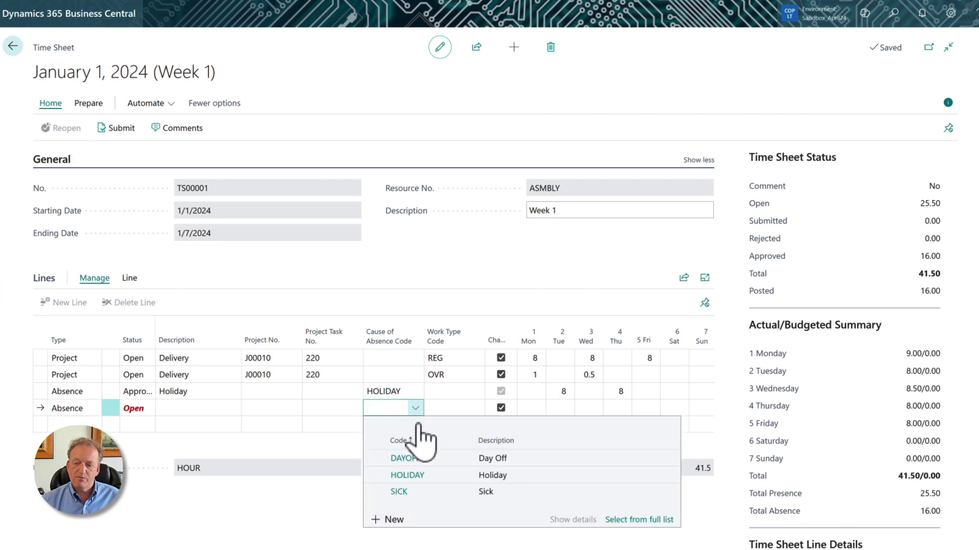
{"action": "left_click", "coordinate": [401, 492]}
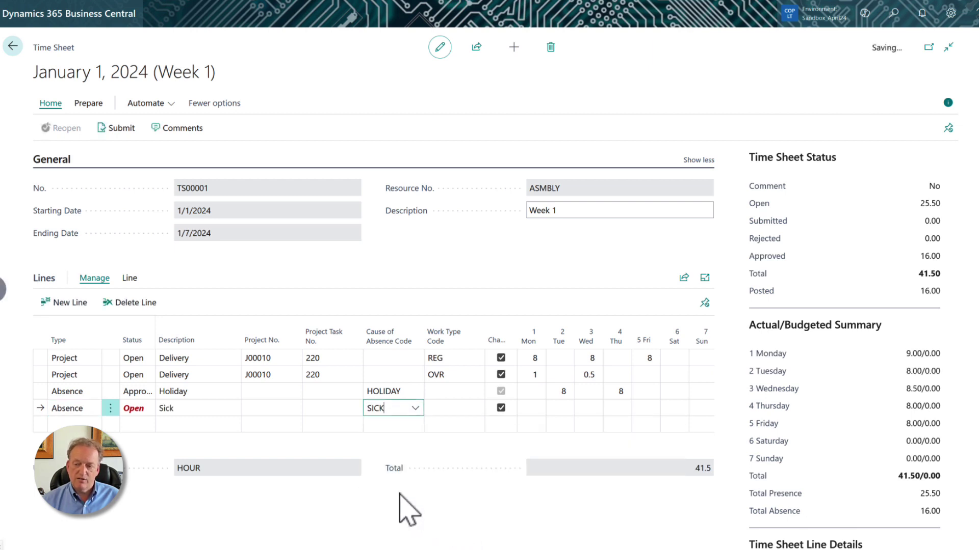
{"action": "left_click", "coordinate": [647, 411]}
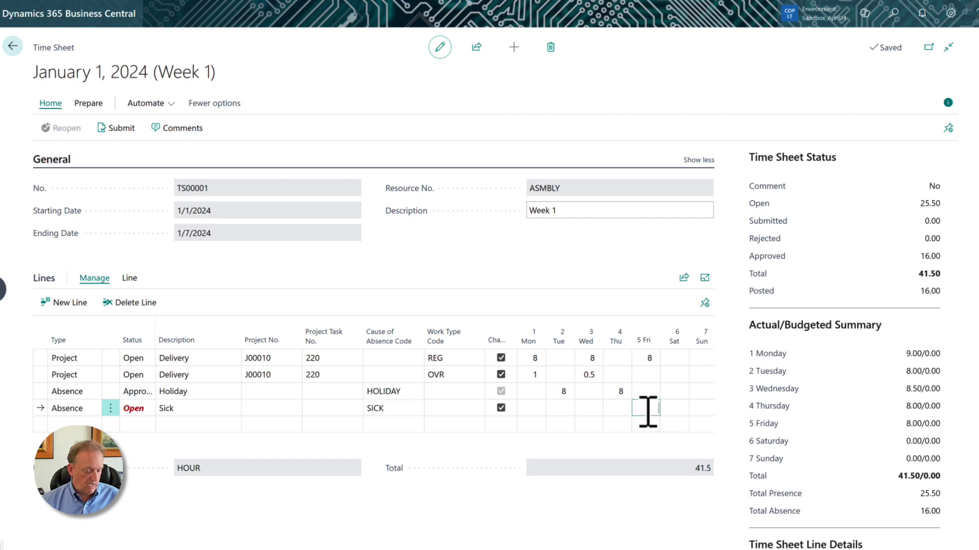
{"action": "key", "text": "Tab"}
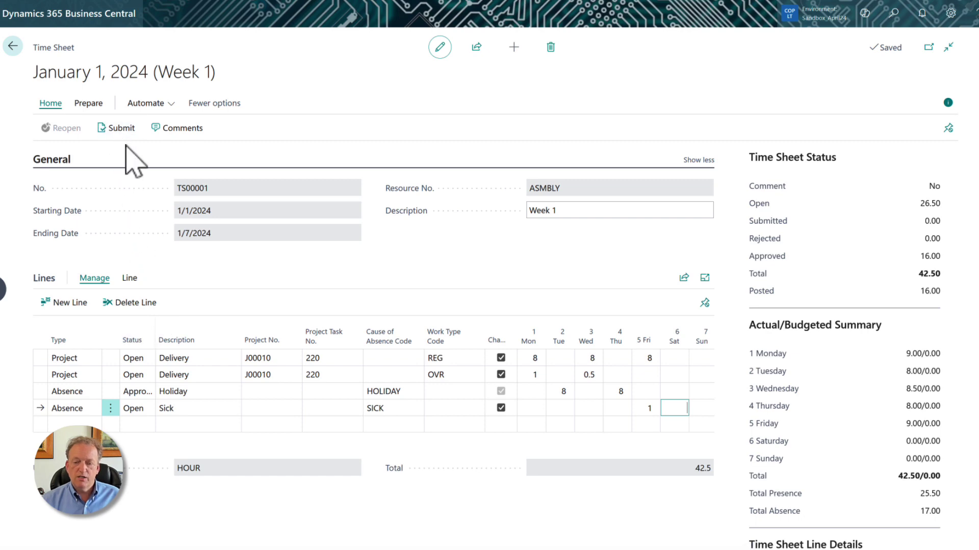
Submit Week 1's open lines (26.5 hours), then return to the home page
{"action": "left_click", "coordinate": [123, 130]}
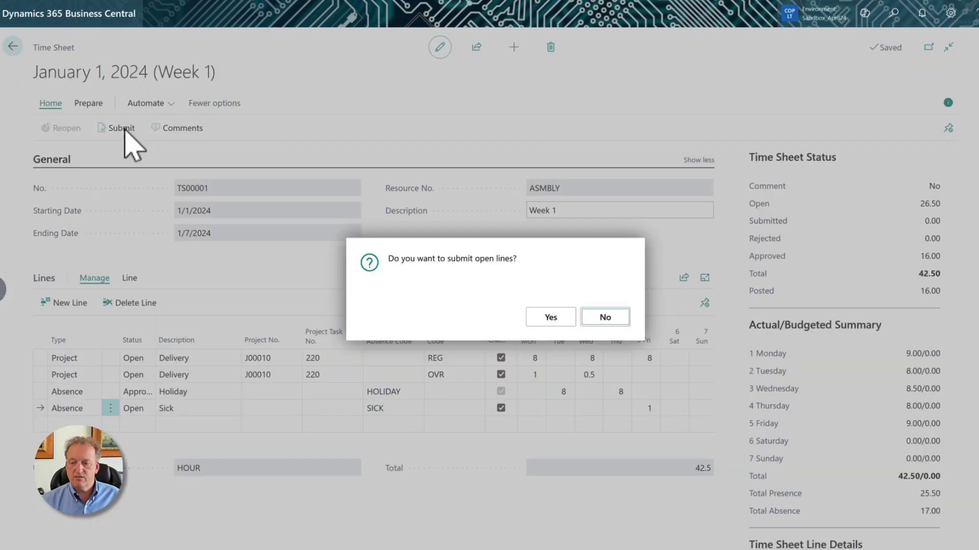
{"action": "left_click", "coordinate": [559, 320]}
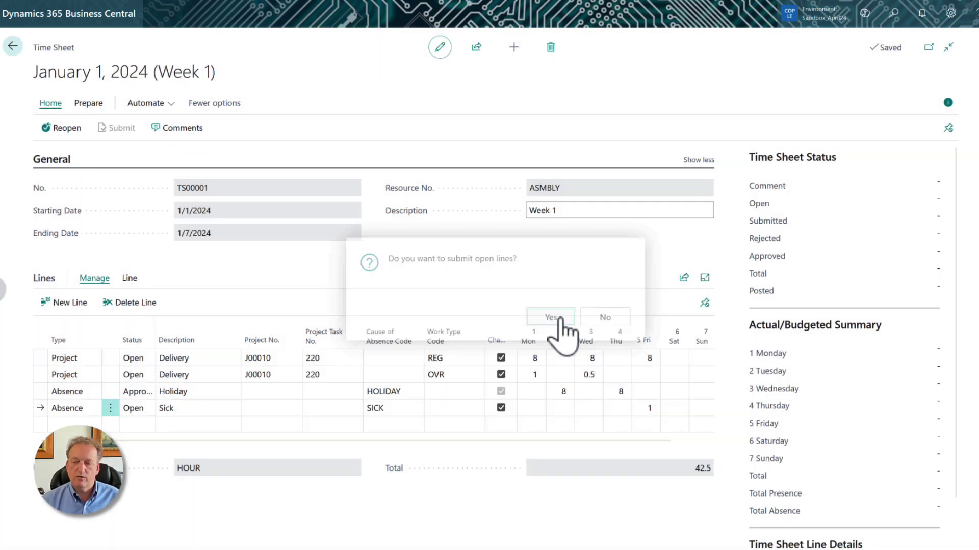
{"action": "left_click", "coordinate": [13, 47]}
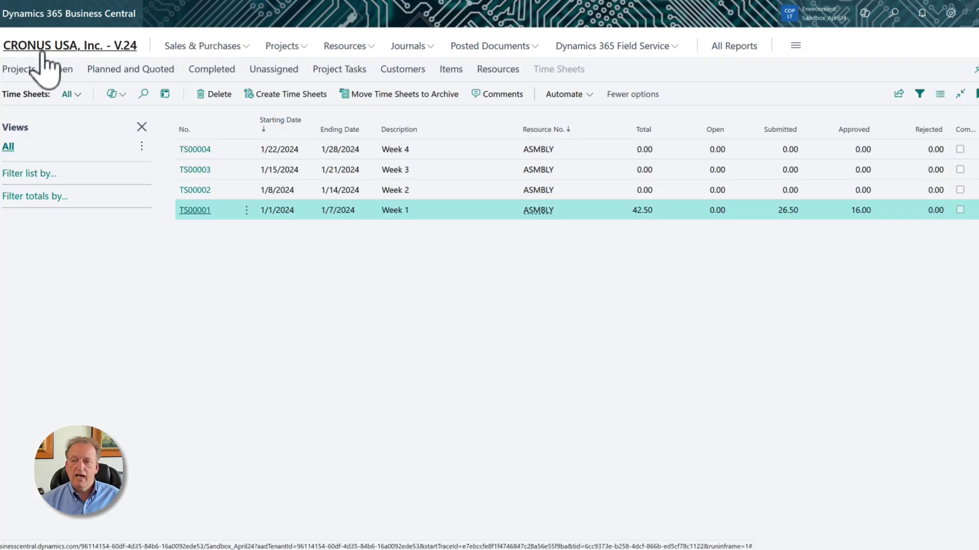
{"action": "left_click", "coordinate": [41, 49]}
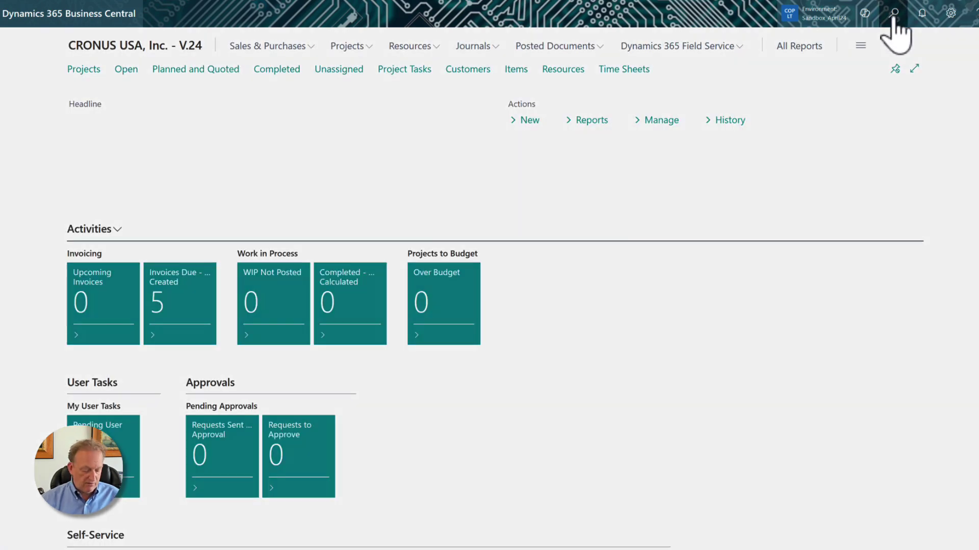
Open Manager Time Sheets and view TS00001 as the manager, then return to the list
{"action": "left_click", "coordinate": [894, 13]}
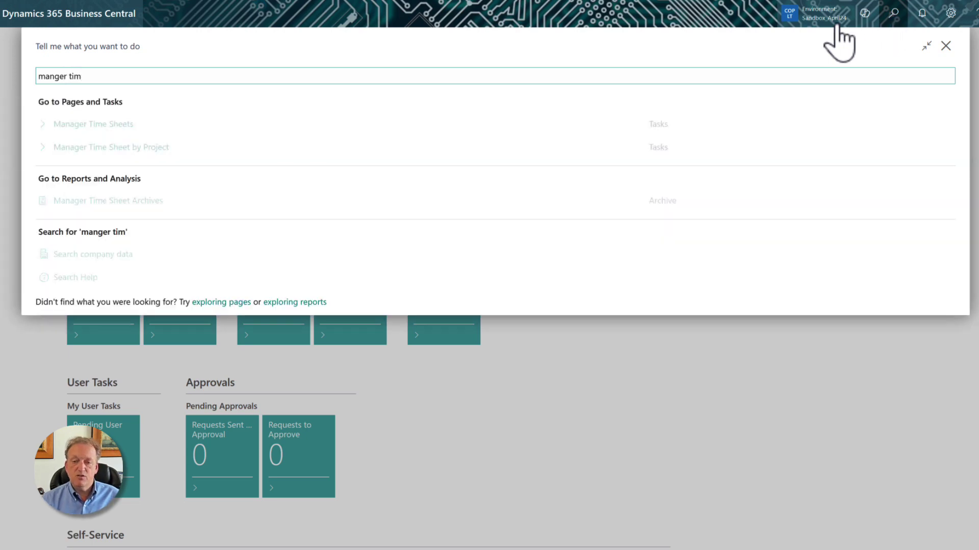
{"action": "left_click", "coordinate": [118, 127]}
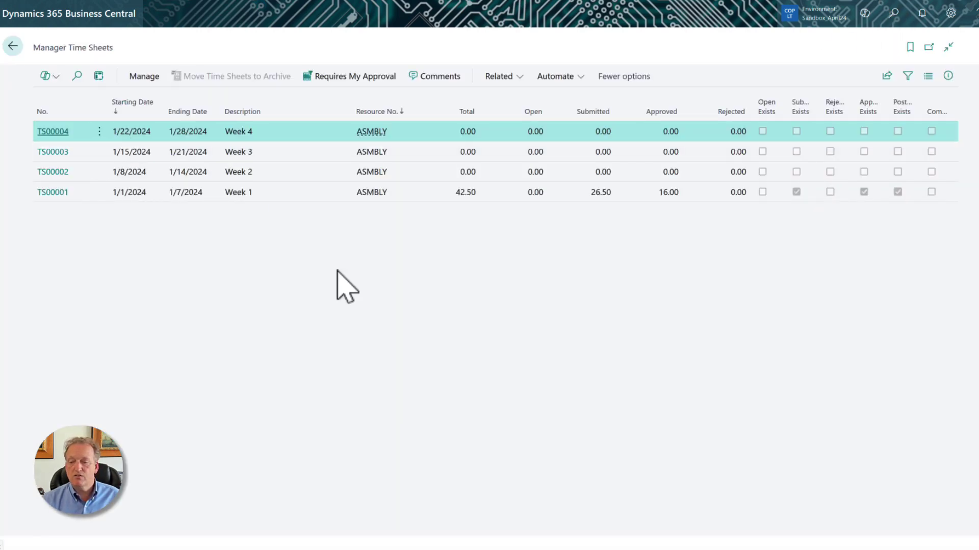
{"action": "left_click", "coordinate": [52, 195]}
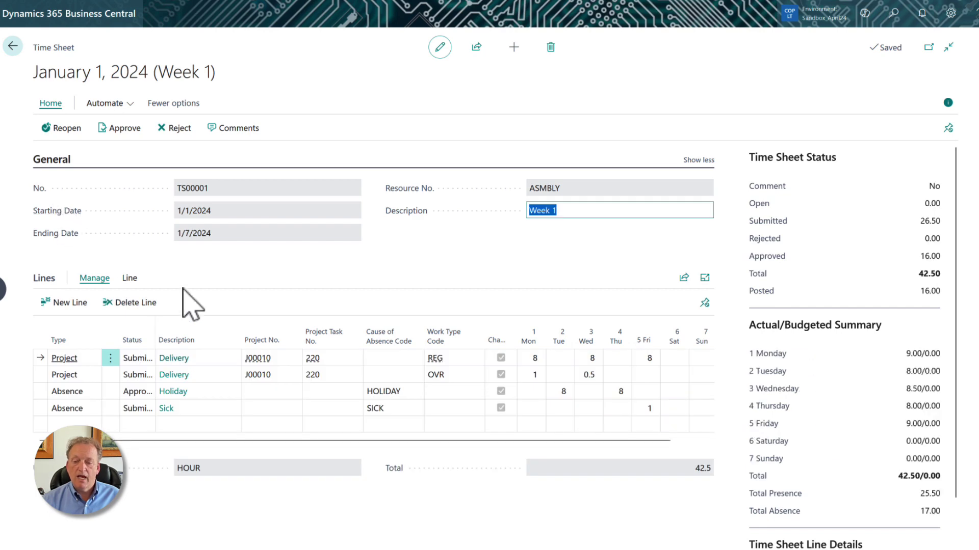
{"action": "left_click", "coordinate": [14, 50]}
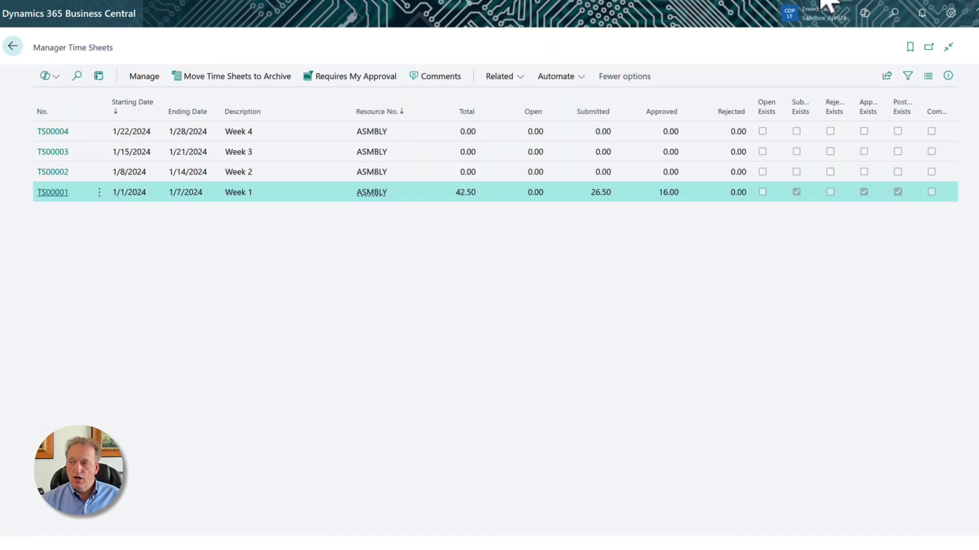
Search 'manager' to view the Manager Time Sheet by Project page, then return to Manager Time Sheets
{"action": "left_click", "coordinate": [894, 14]}
{"action": "type", "text": "t"}
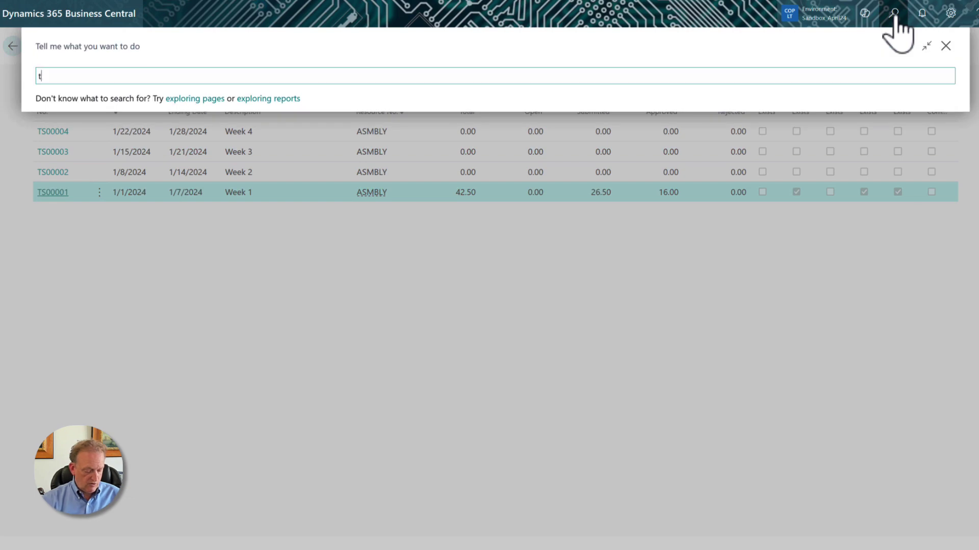
{"action": "key", "text": "BackSpace"}
{"action": "type", "text": "manager"}
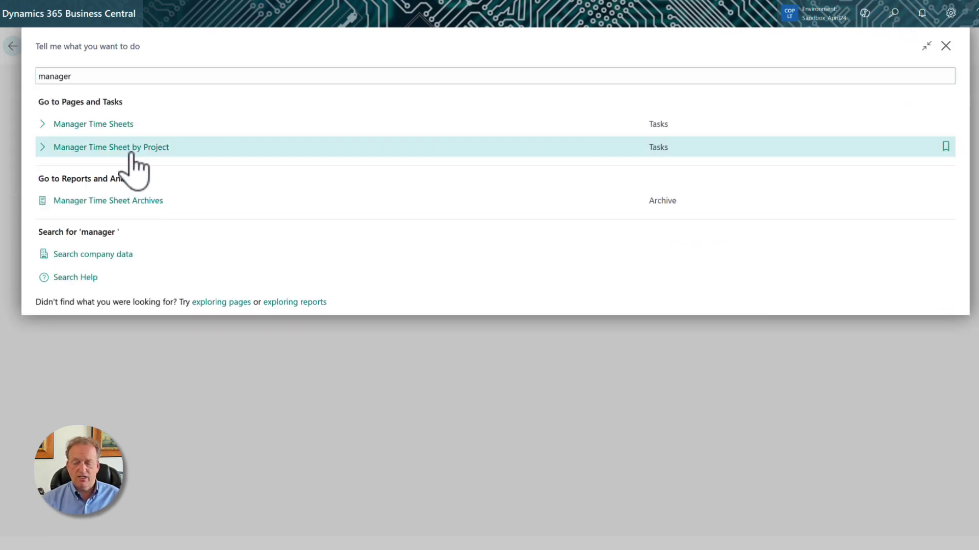
{"action": "left_click", "coordinate": [111, 147]}
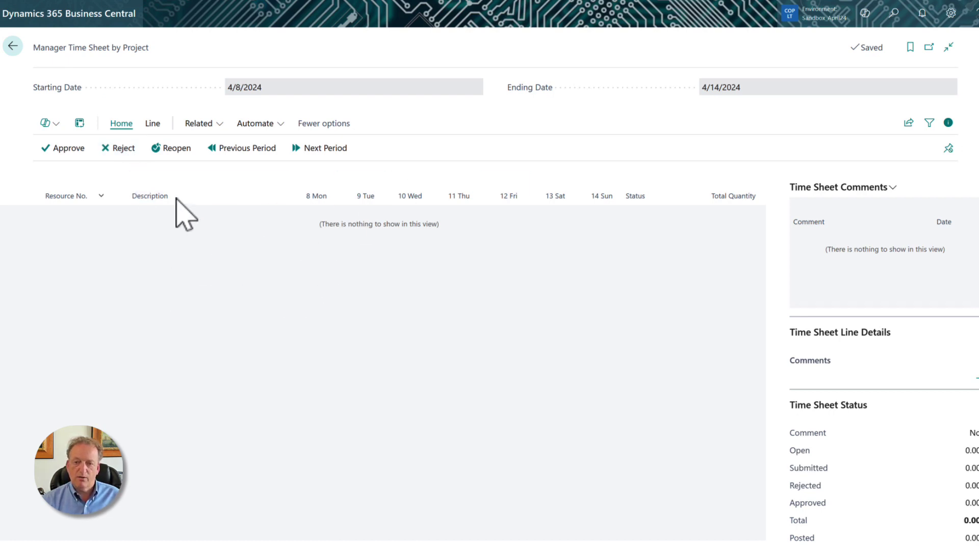
{"action": "left_click", "coordinate": [14, 51]}
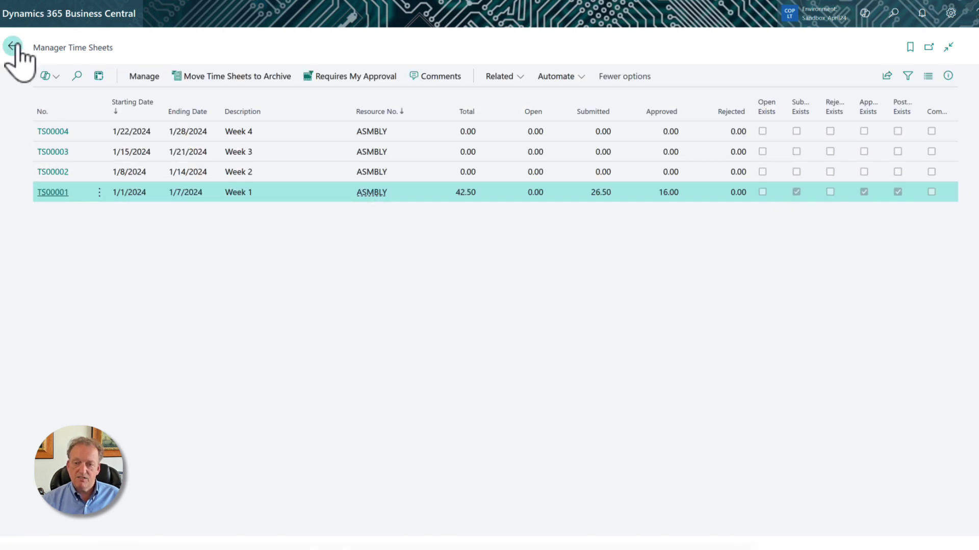
Approve all submitted lines on TS00001 so 42.50 hours show as approved
{"action": "left_click", "coordinate": [53, 192]}
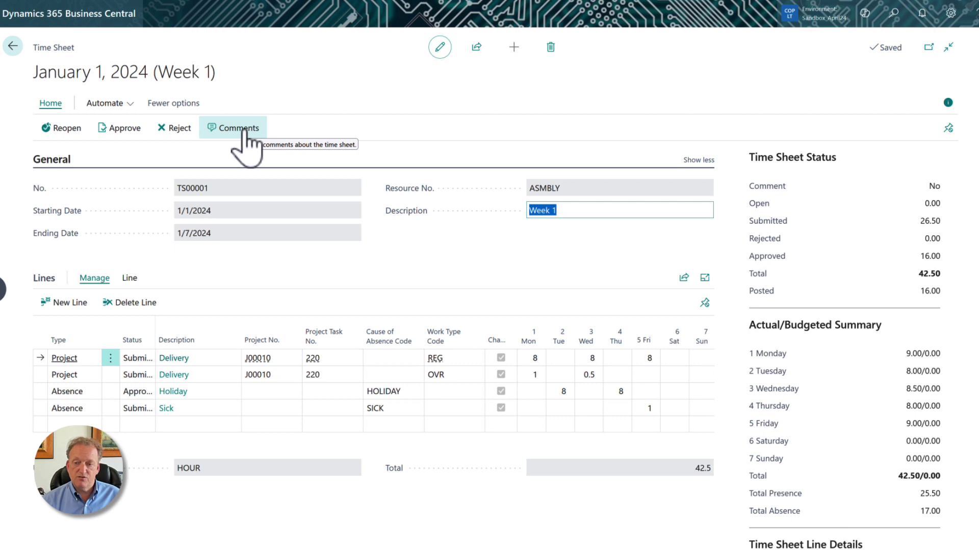
{"action": "left_click", "coordinate": [125, 131]}
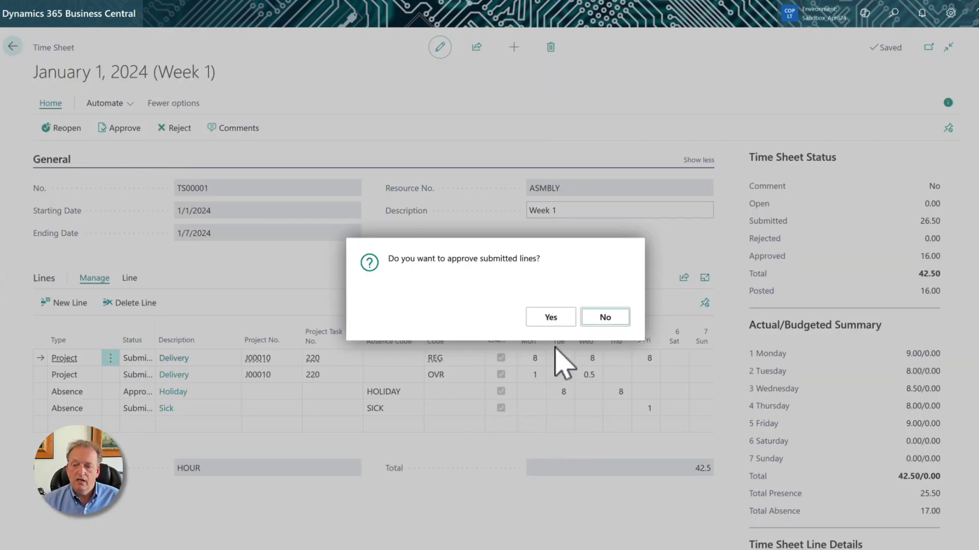
{"action": "left_click", "coordinate": [551, 318]}
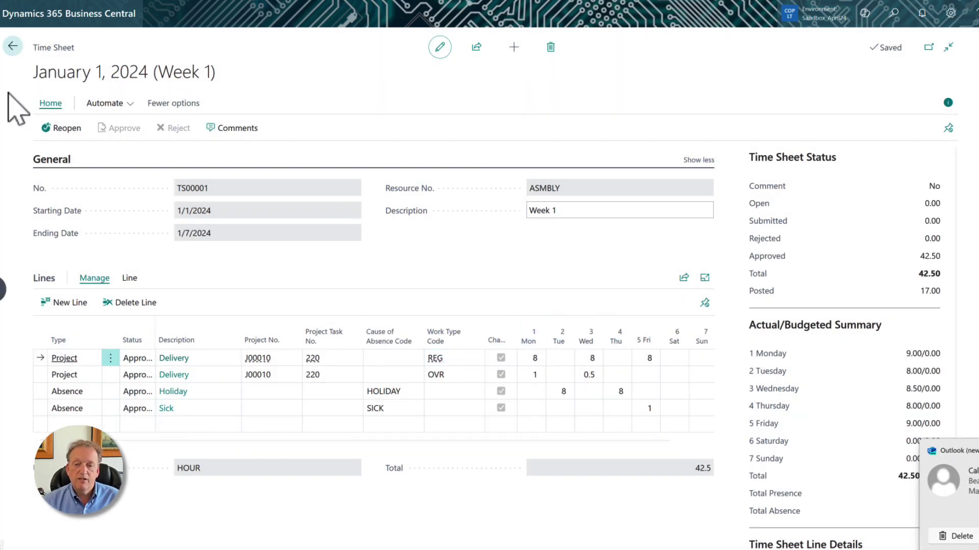
{"action": "left_click", "coordinate": [13, 45]}
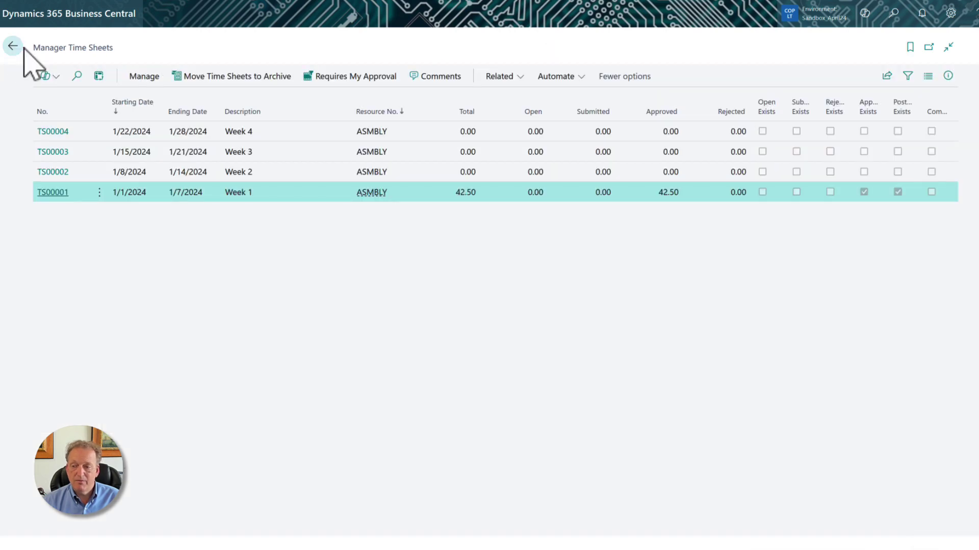
Check TS00001 from the employee's Time Sheets list shows all 42.50 hours approved, then return home
{"action": "left_click", "coordinate": [19, 51]}
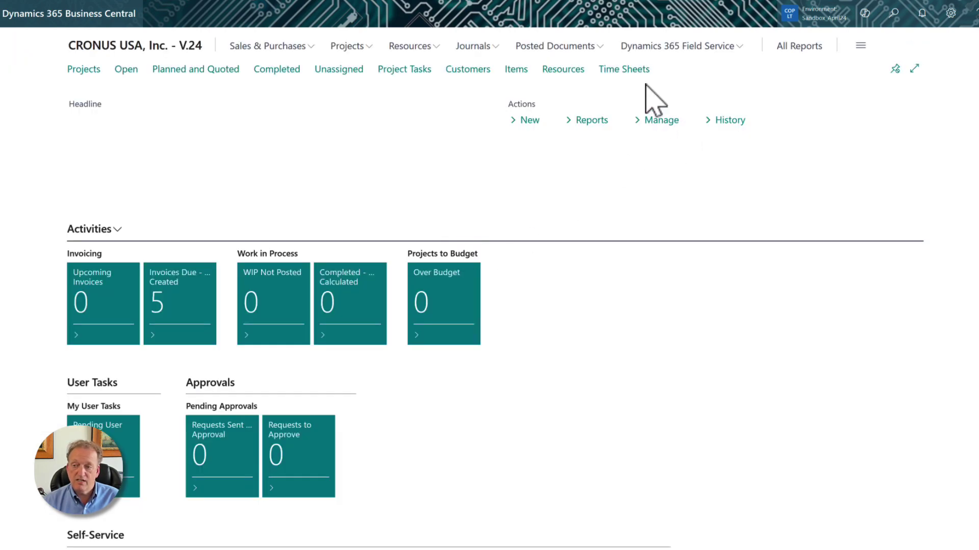
{"action": "left_click", "coordinate": [632, 75]}
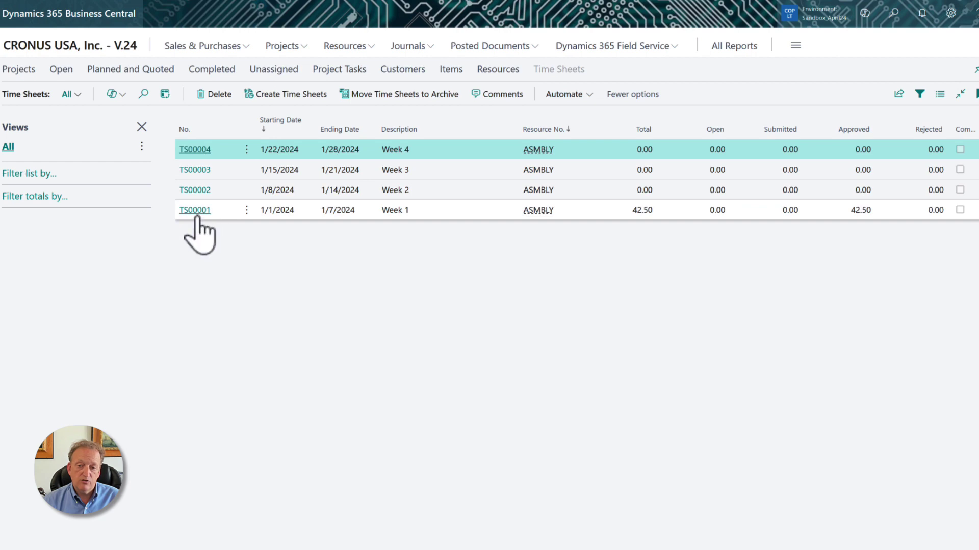
{"action": "left_click", "coordinate": [196, 216]}
{"action": "left_click", "coordinate": [195, 211]}
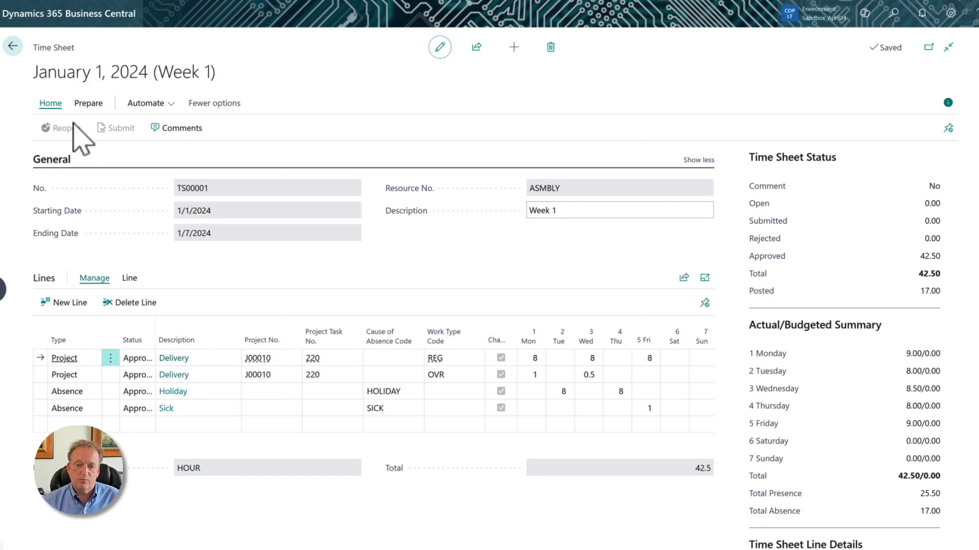
{"action": "left_click", "coordinate": [12, 46]}
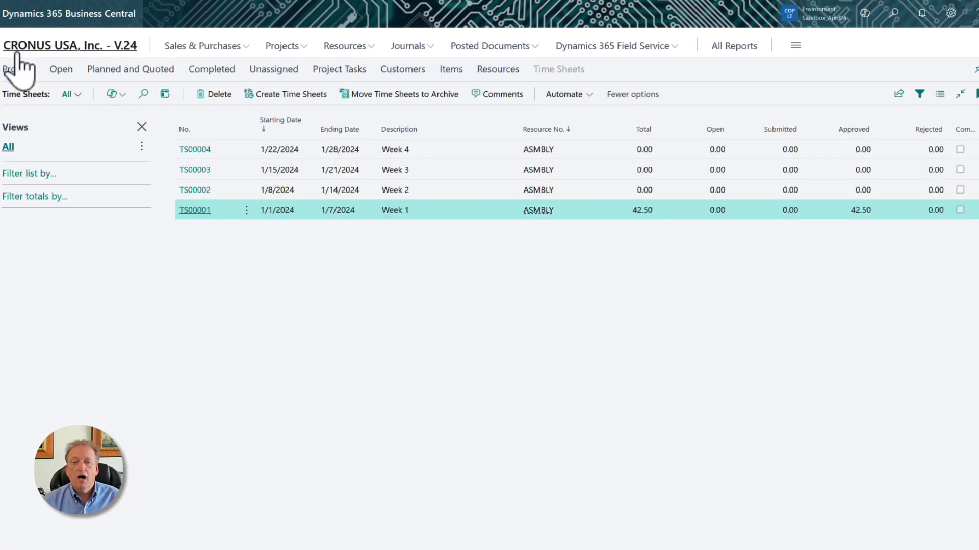
{"action": "left_click", "coordinate": [24, 50]}
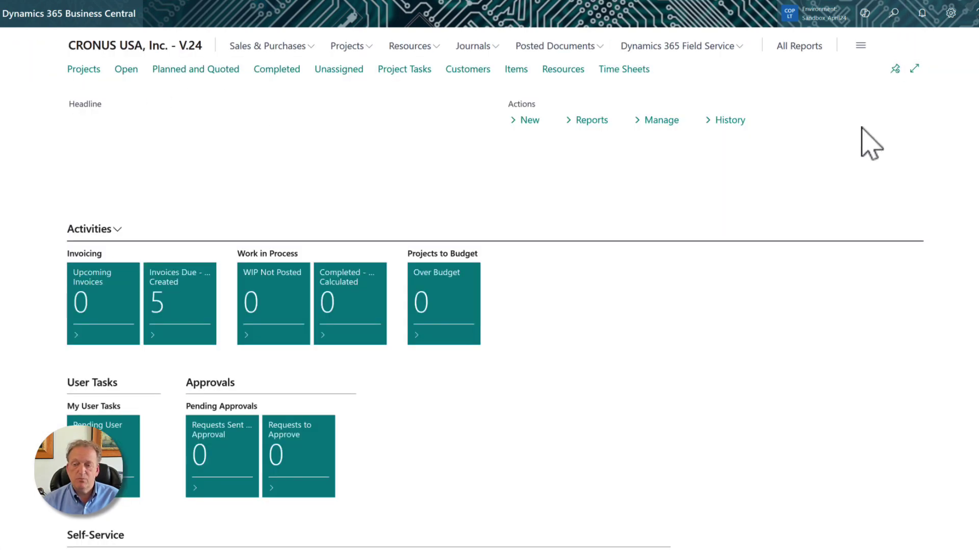